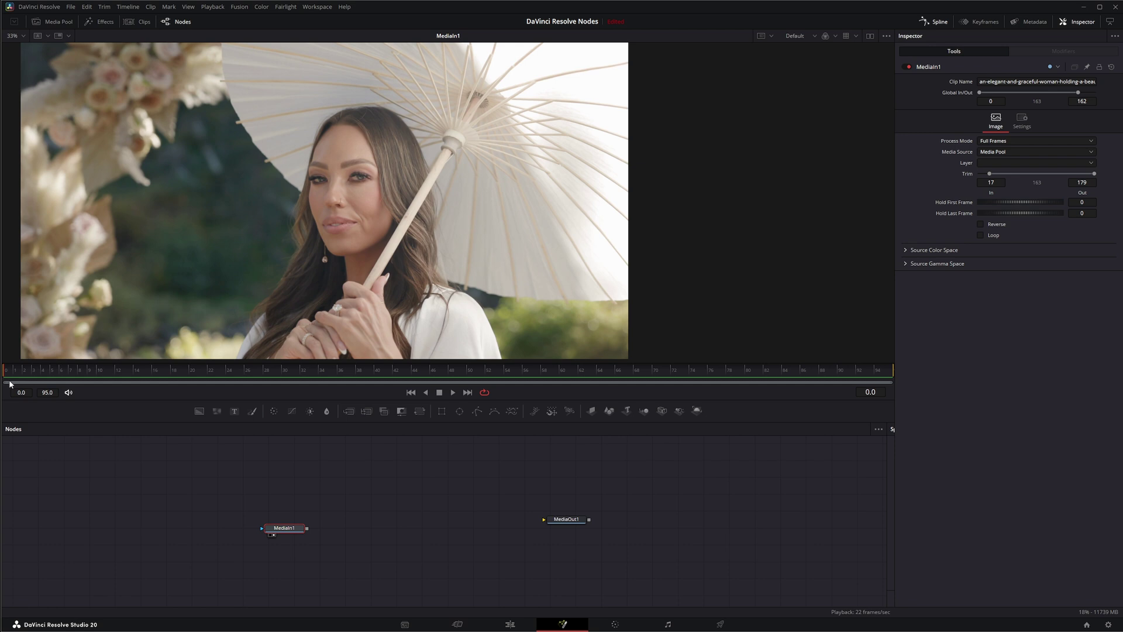
# - Preview later frames of the clip and nudge the MediaIn1 node slightly left
pyautogui.moveTo(10, 375)
pyautogui.mouseDown()
pyautogui.moveTo(105, 388)
pyautogui.moveTo(840, 367)
pyautogui.moveTo(6, 375)
pyautogui.mouseUp()
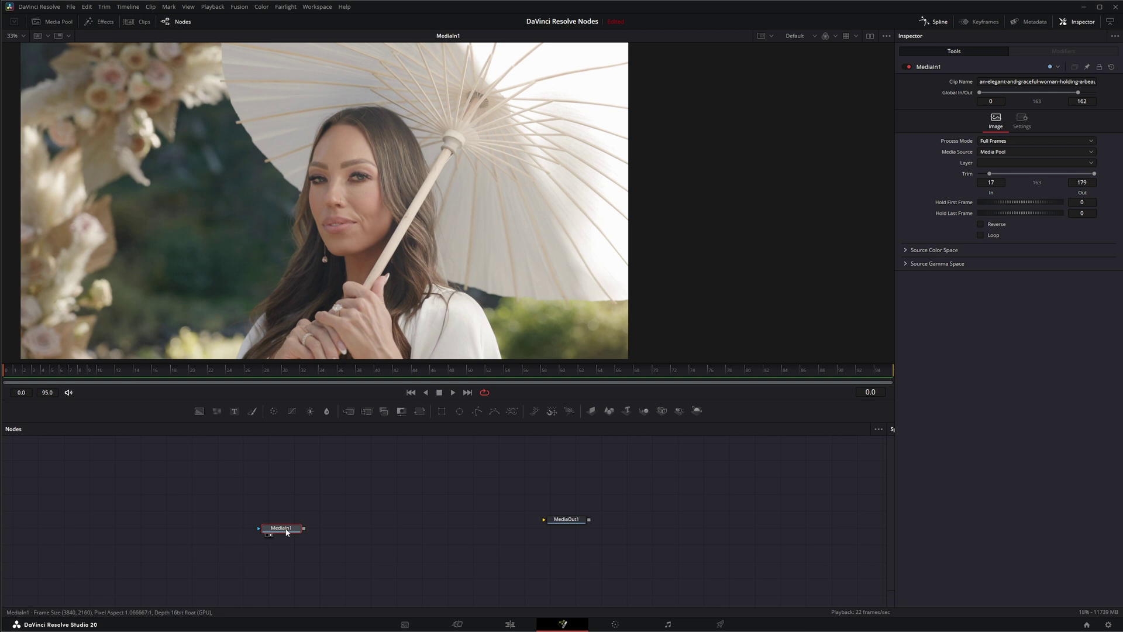
pyautogui.moveTo(290, 532); pyautogui.dragTo(291, 531)
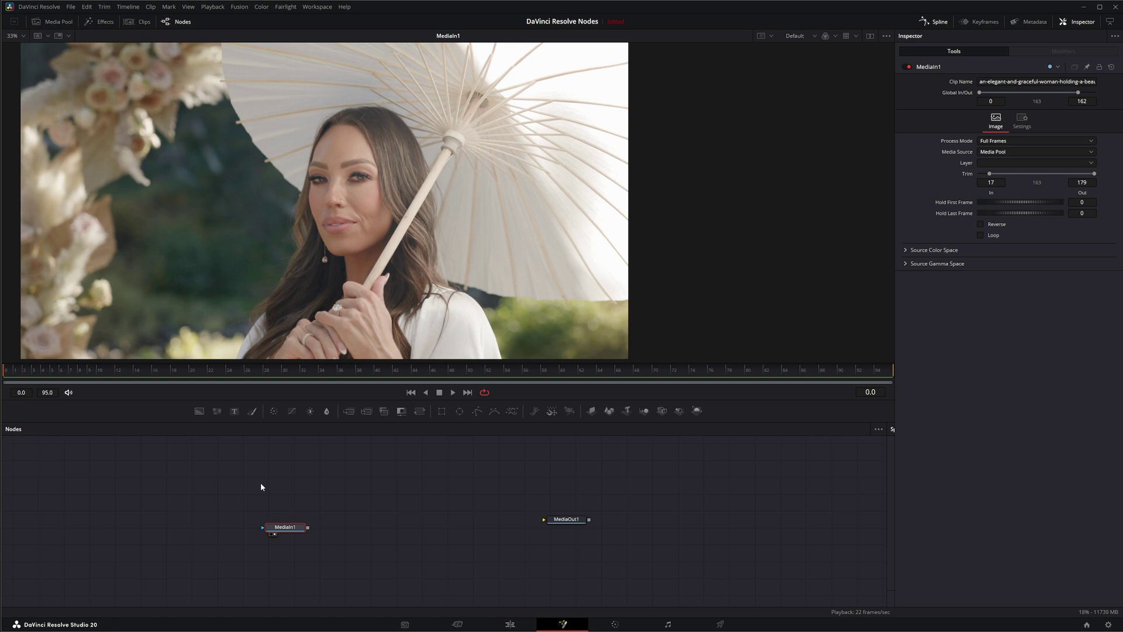
pyautogui.moveTo(287, 529); pyautogui.dragTo(279, 530)
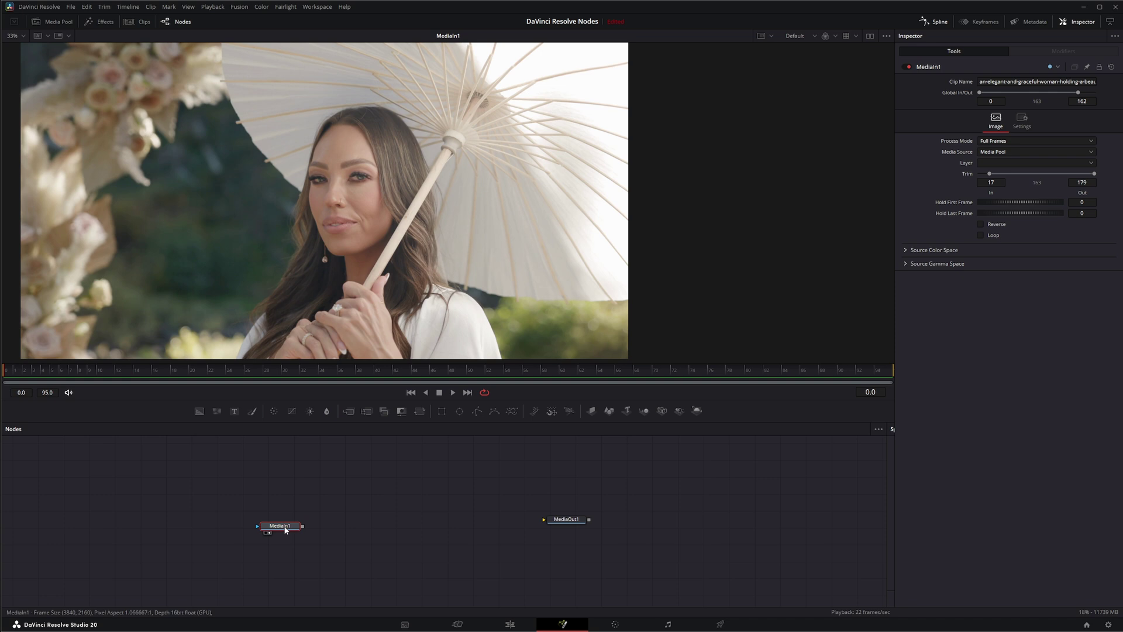
# - Add ColorCorrector1 above MediaIn1, view it, and raise Gain to about 1.32 to overexpose
pyautogui.click(273, 410)
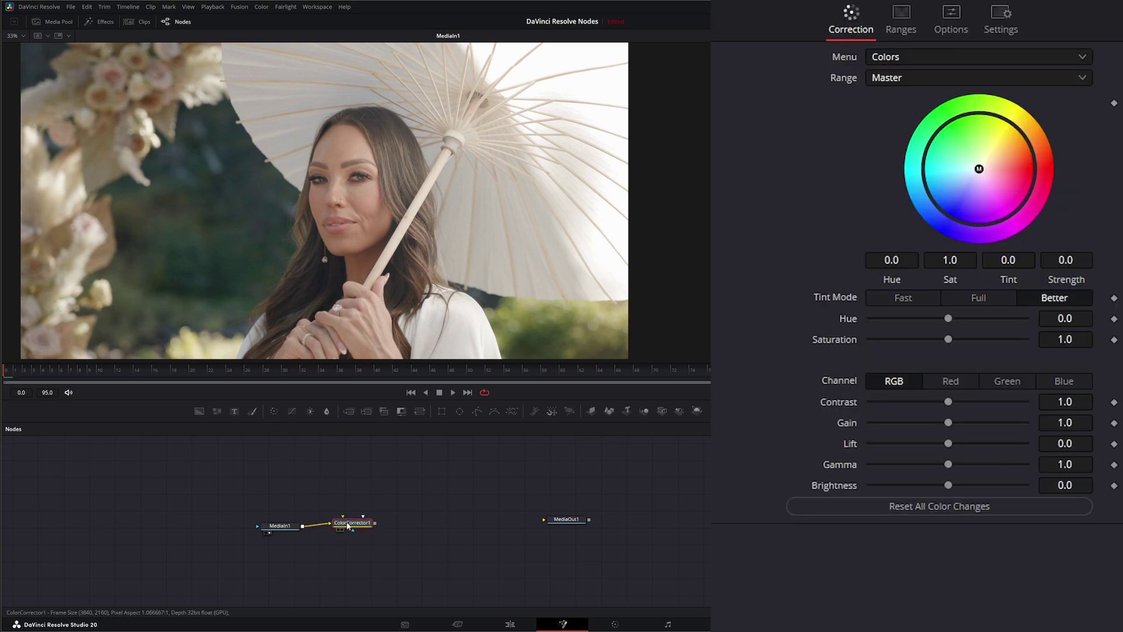
pyautogui.moveTo(347, 525); pyautogui.dragTo(343, 504)
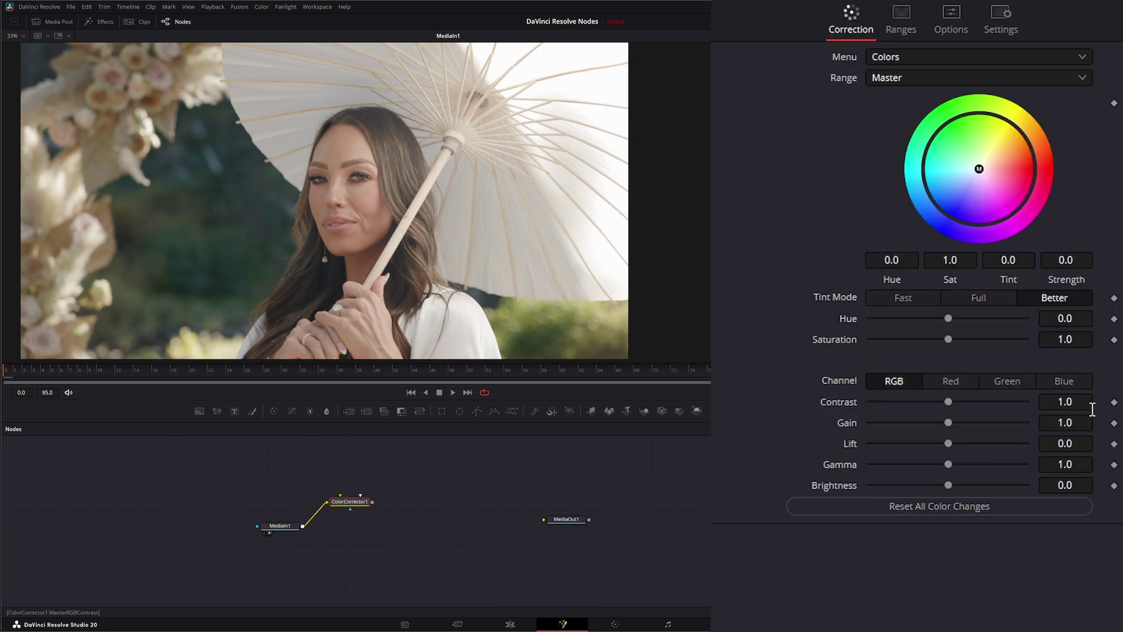
pyautogui.moveTo(1063, 423); pyautogui.dragTo(1099, 423)
pyautogui.moveTo(945, 423); pyautogui.dragTo(969, 424)
pyautogui.click(336, 508)
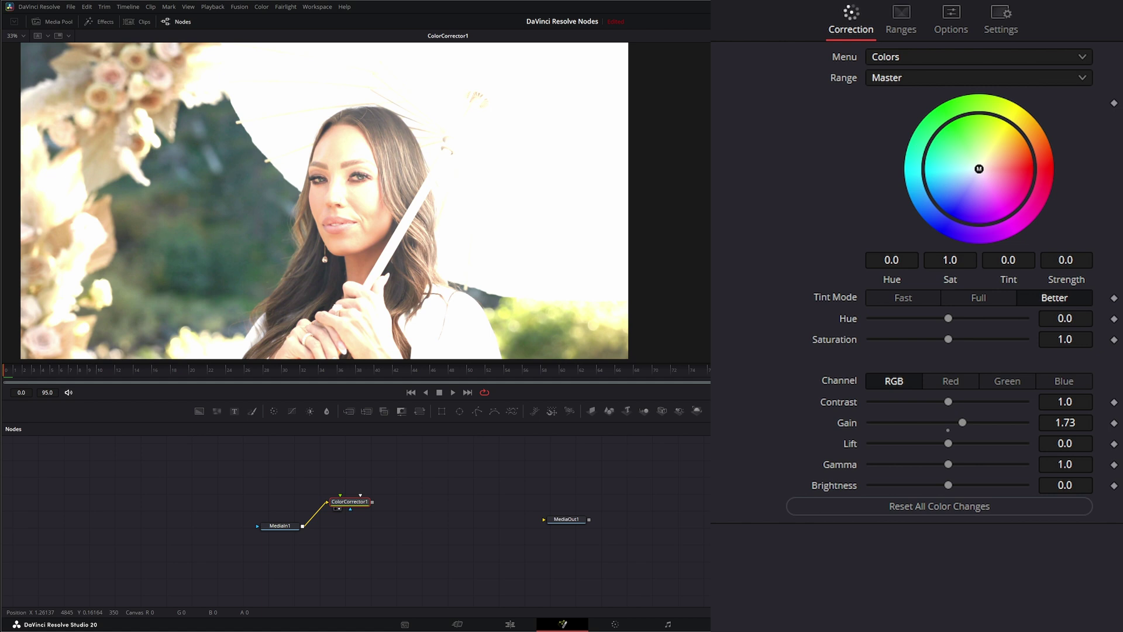
pyautogui.moveTo(962, 423); pyautogui.dragTo(955, 422)
# - Insert Blur1 after ColorCorrector1, view it, and set Blur Size to 4.0
pyautogui.click(327, 411)
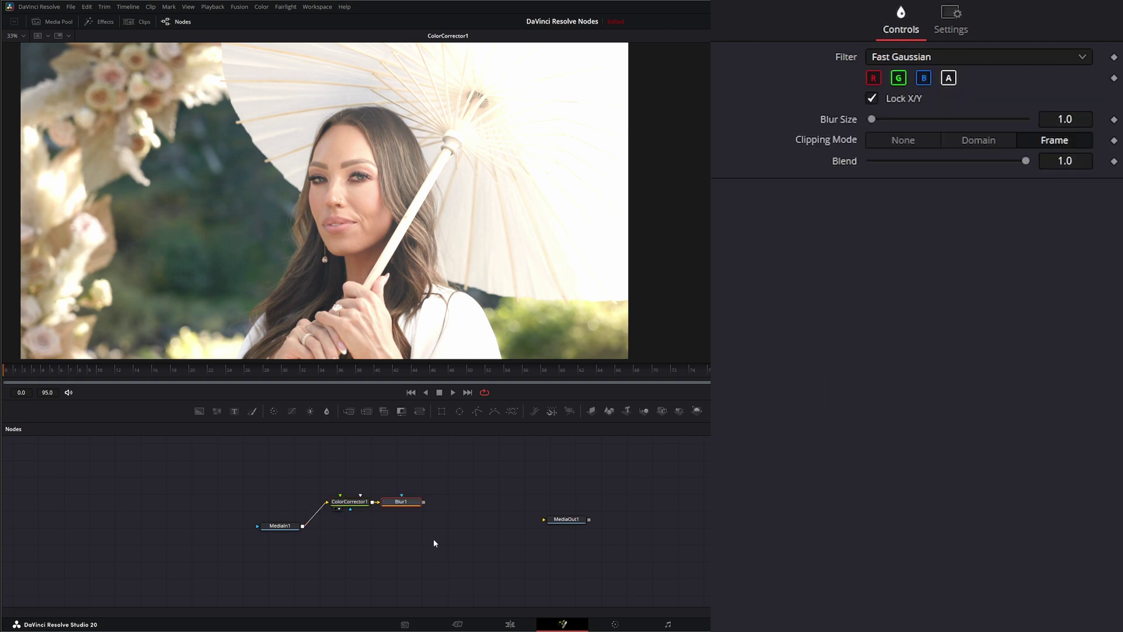
pyautogui.moveTo(401, 504); pyautogui.dragTo(407, 504)
pyautogui.press('1')
pyautogui.moveTo(871, 118); pyautogui.dragTo(874, 118)
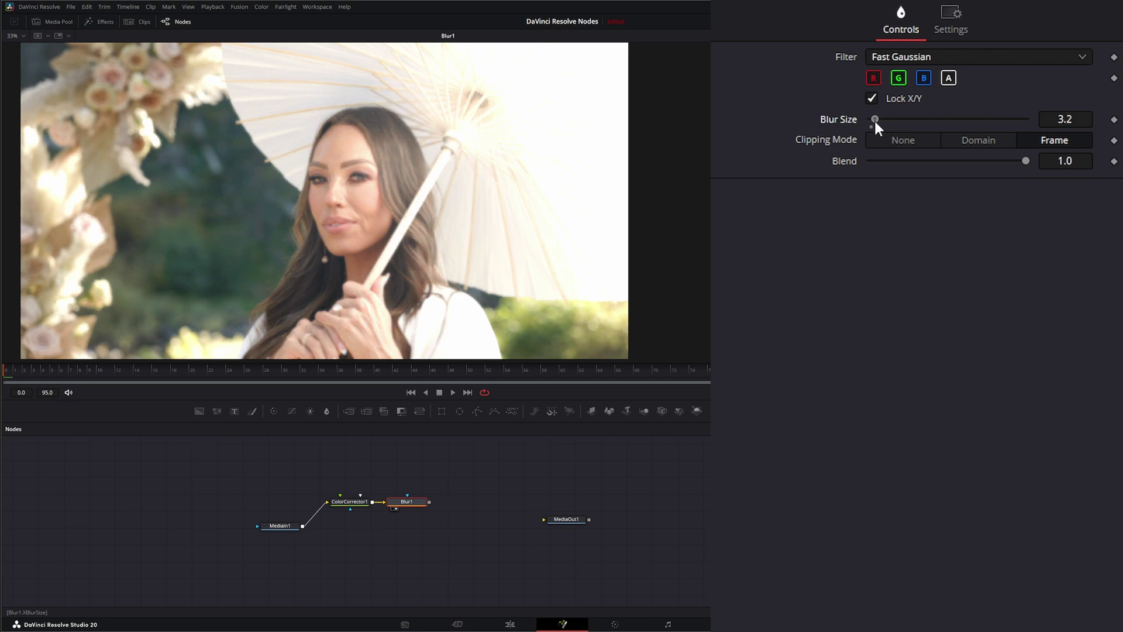
pyautogui.moveTo(1064, 118); pyautogui.dragTo(1073, 118)
# - Play and stop the clip to check the blur, then deselect Blur1
pyautogui.click(450, 392)
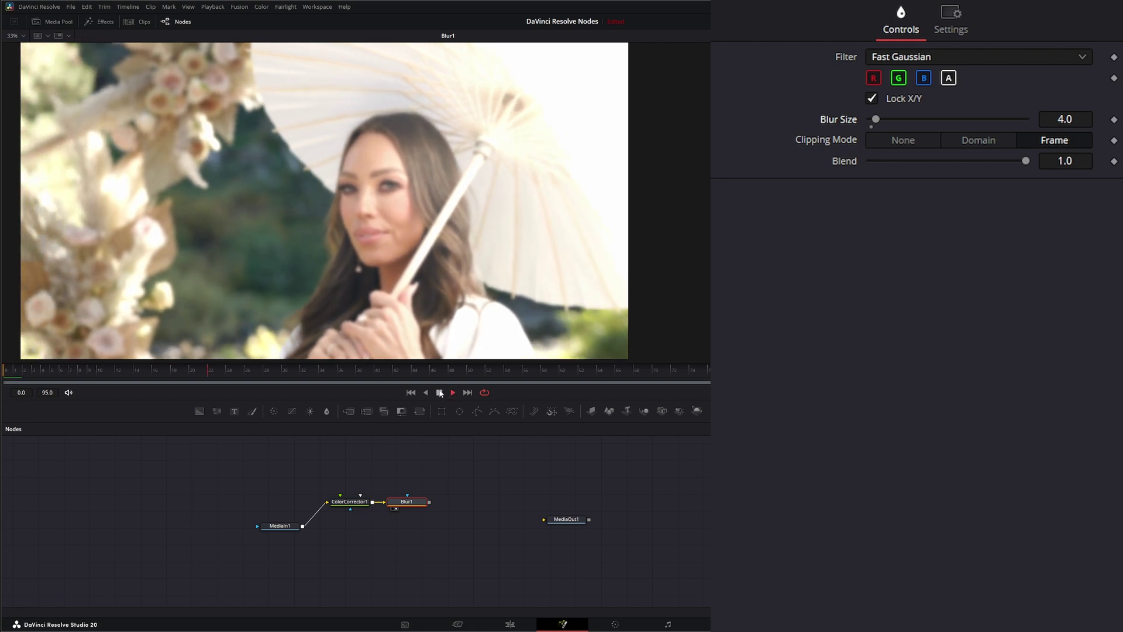
pyautogui.click(439, 392)
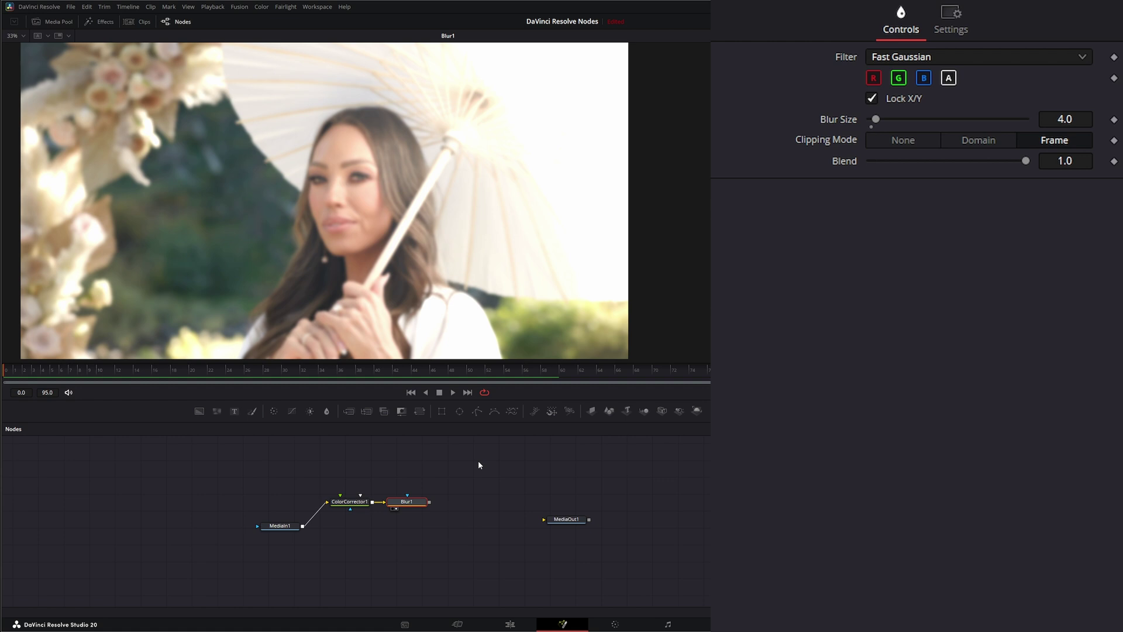
pyautogui.click(478, 464)
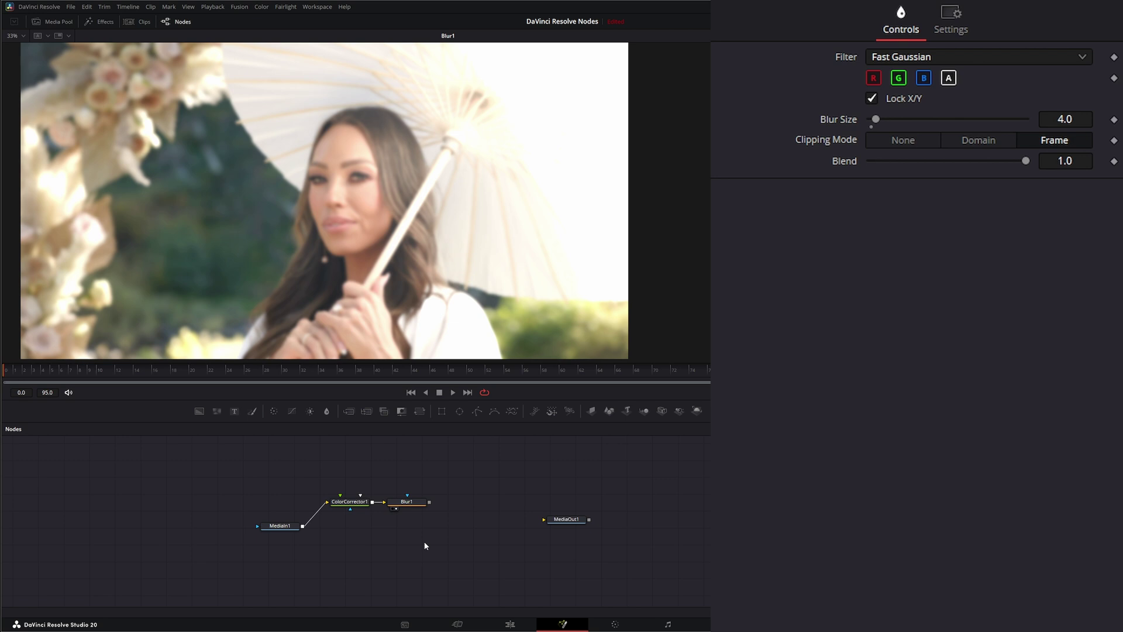
# - Add a Detail Recovery node via the 'det' tool search and place it to the right
pyautogui.hotkey('shift', 'space')
pyautogui.write('det')
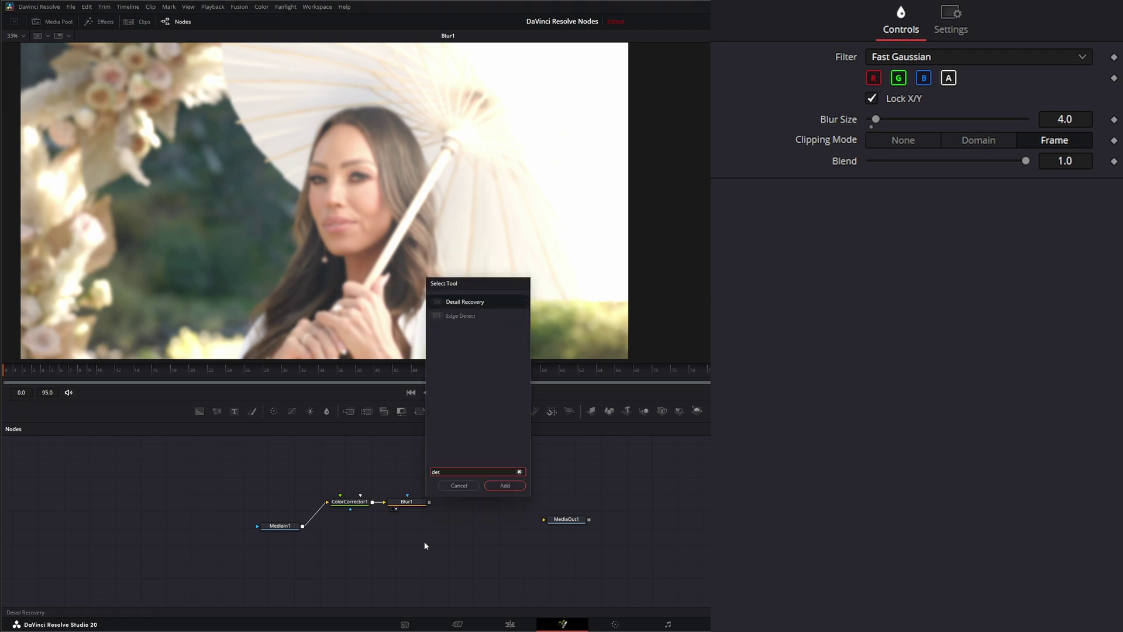
pyautogui.press('Return')
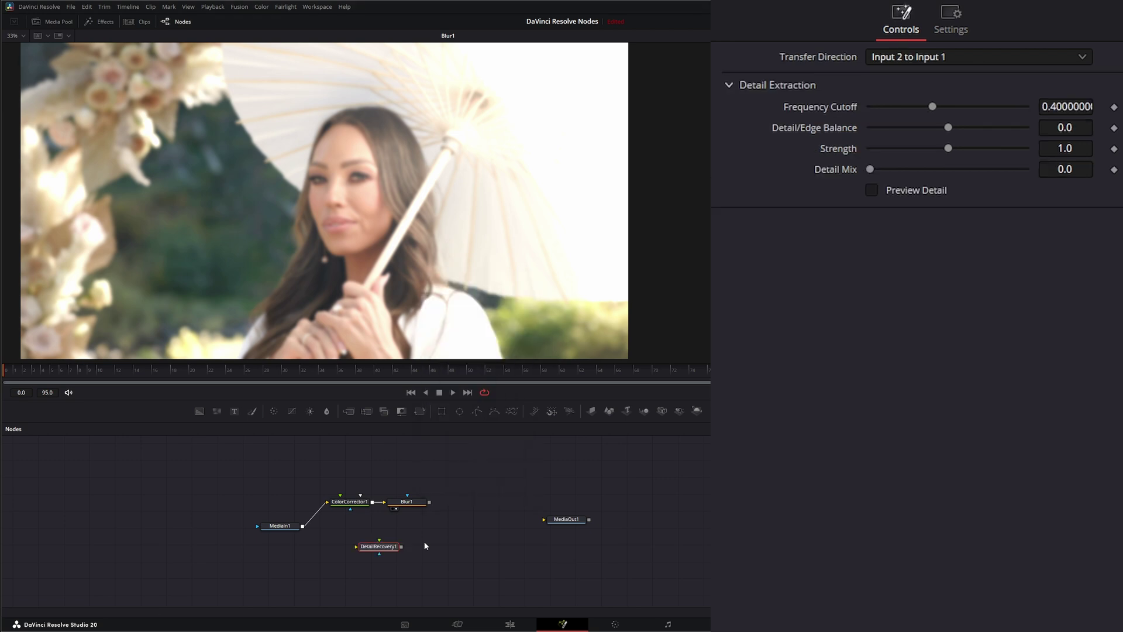
pyautogui.moveTo(391, 547); pyautogui.dragTo(447, 541)
# - Connect Blur1 and the MediaIn1 output into DetailRecovery1's two inputs
pyautogui.moveTo(436, 550); pyautogui.dragTo(417, 576)
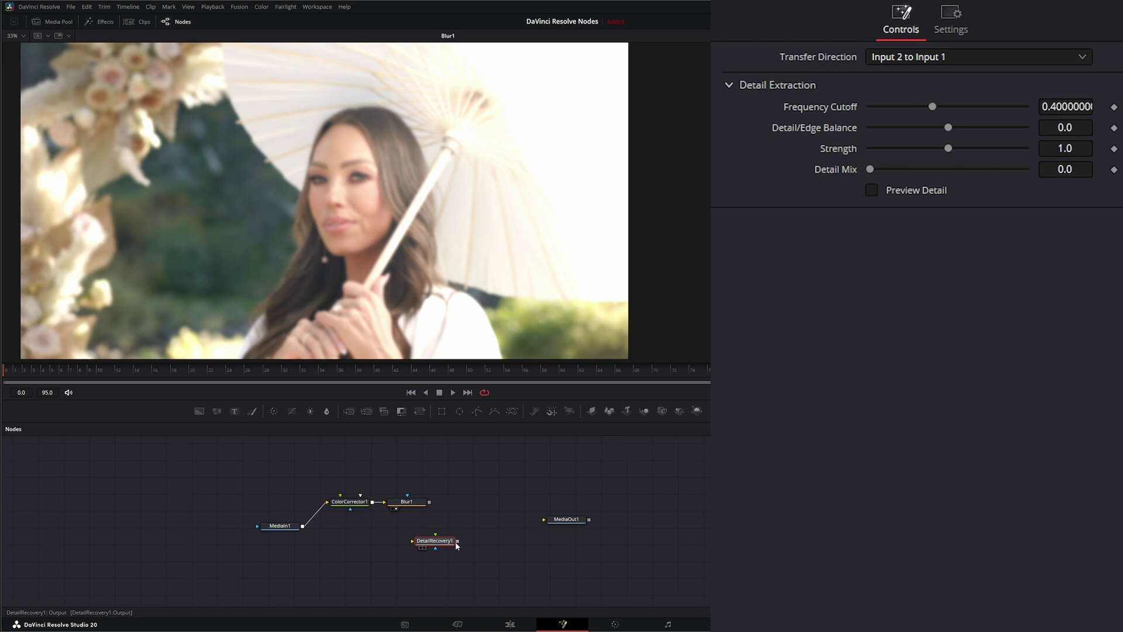
pyautogui.moveTo(413, 542)
pyautogui.mouseDown()
pyautogui.moveTo(422, 543)
pyautogui.moveTo(401, 542)
pyautogui.mouseUp()
pyautogui.moveTo(448, 538); pyautogui.dragTo(443, 517)
pyautogui.moveTo(452, 540); pyautogui.dragTo(453, 537)
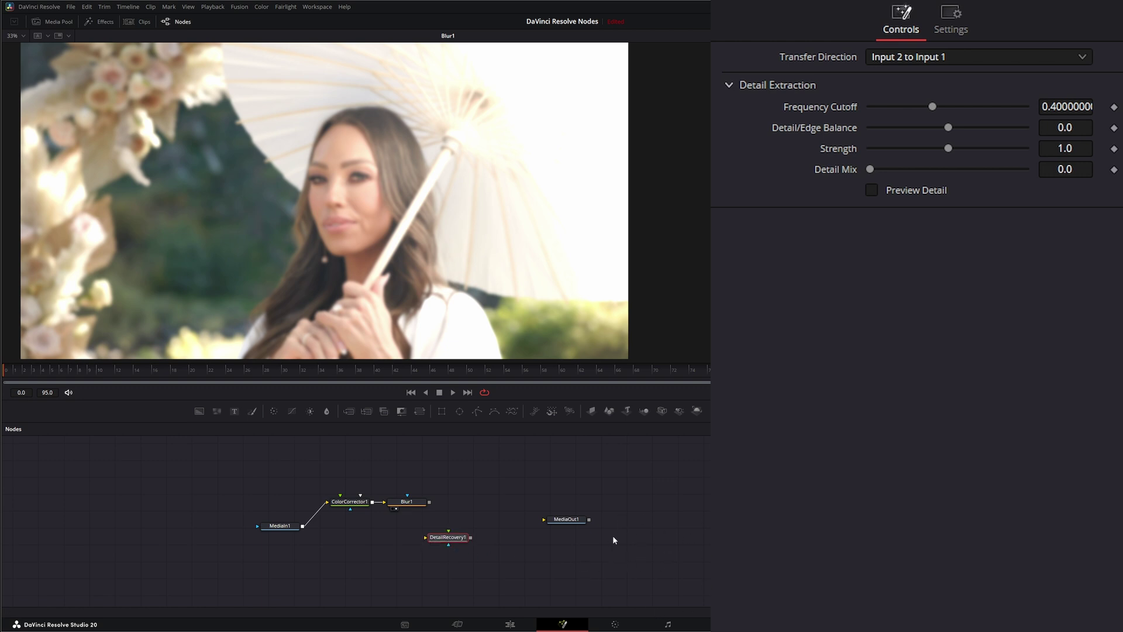
pyautogui.moveTo(303, 525); pyautogui.dragTo(422, 230)
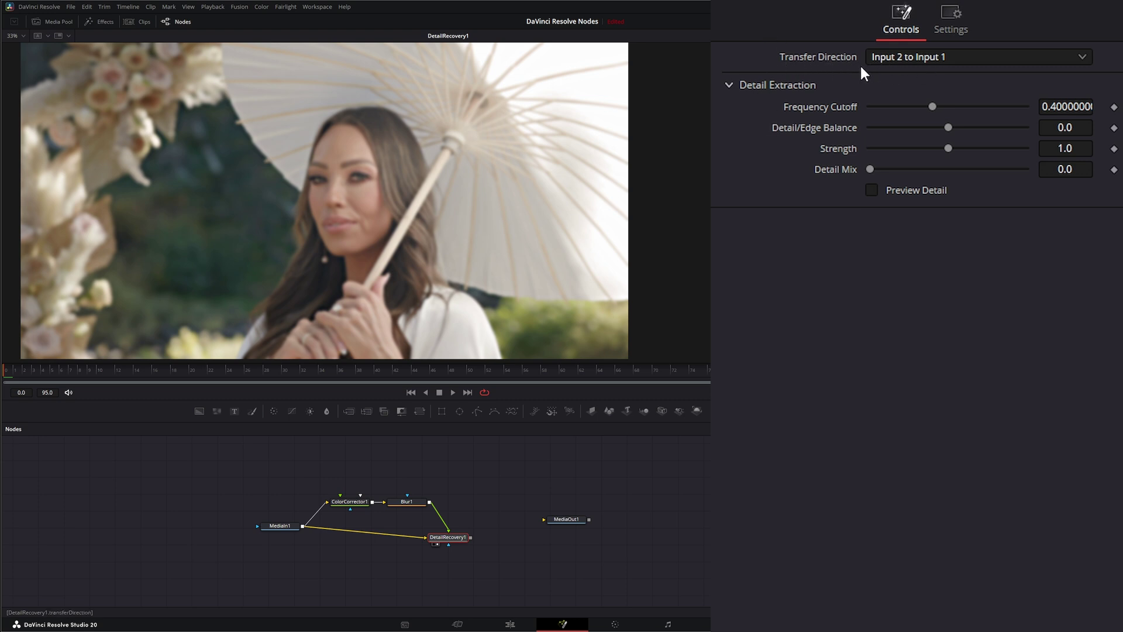
# - Set DetailRecovery1's Transfer Direction to Input 1 to Input 2
pyautogui.click(911, 57)
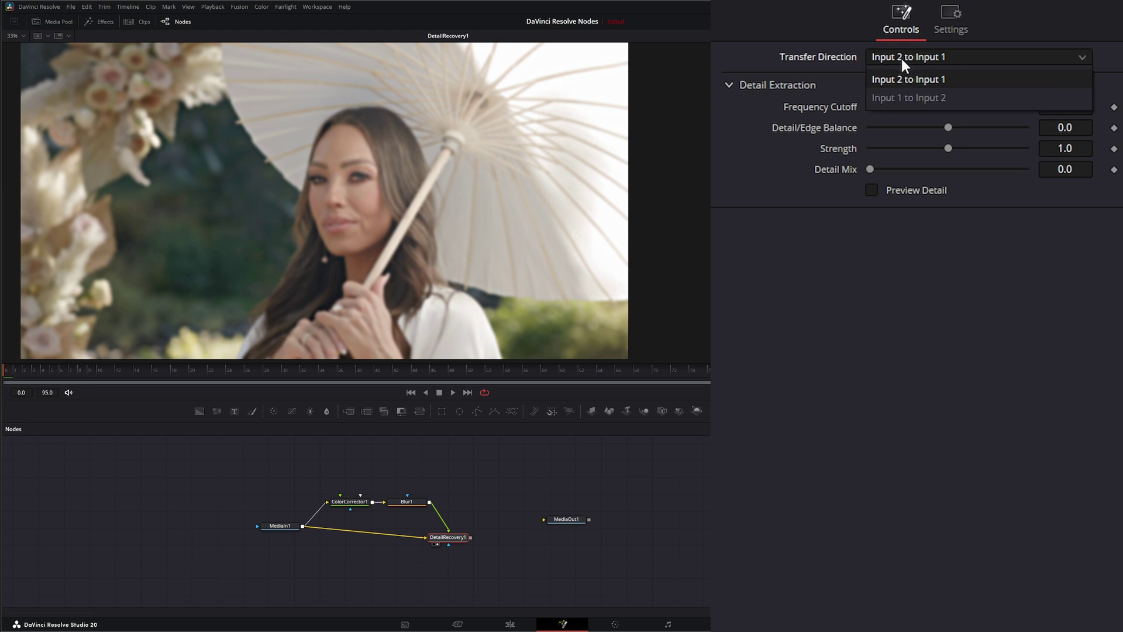
pyautogui.click(906, 97)
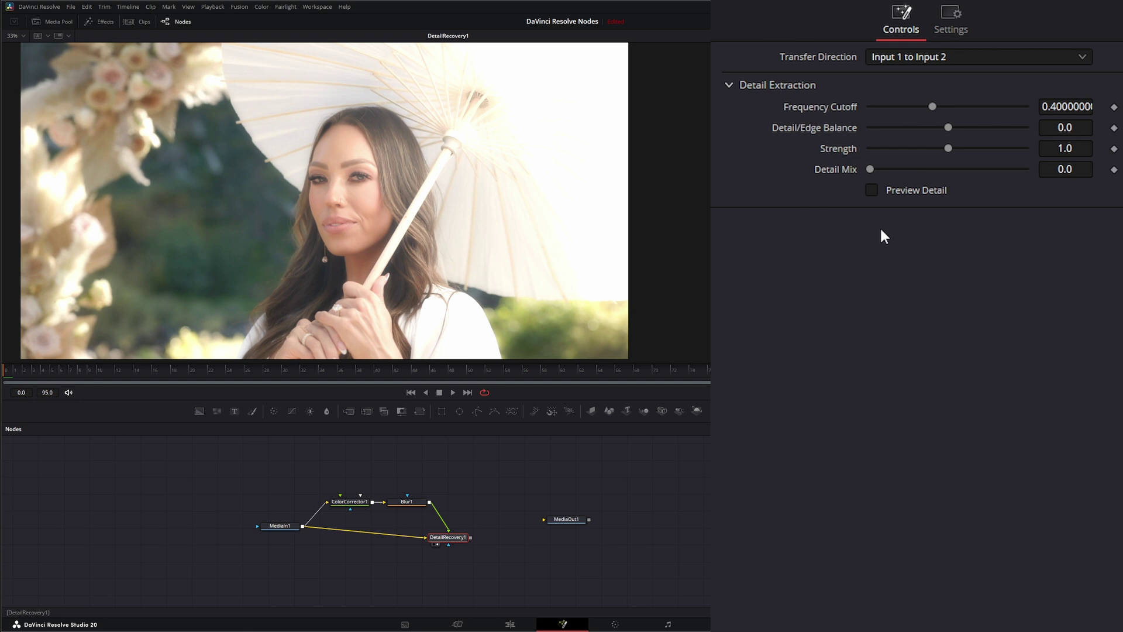
# - Enable Preview Detail and lower Frequency Cutoff to 0.417, with Balance 0.24 and Strength 1.369
pyautogui.click(873, 188)
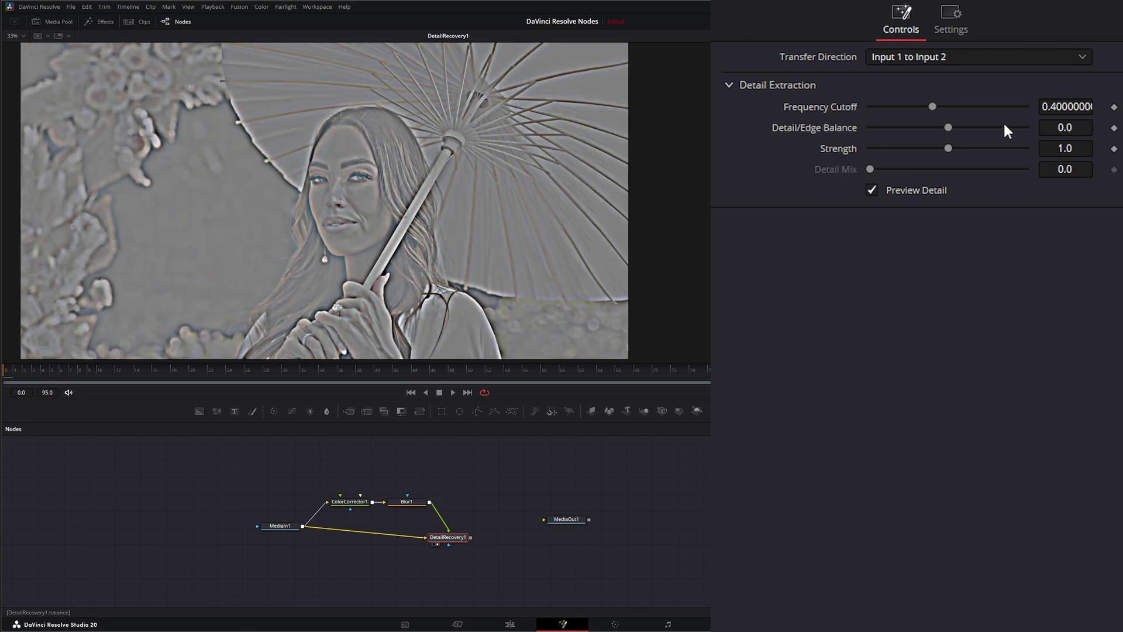
pyautogui.moveTo(932, 106); pyautogui.dragTo(976, 147)
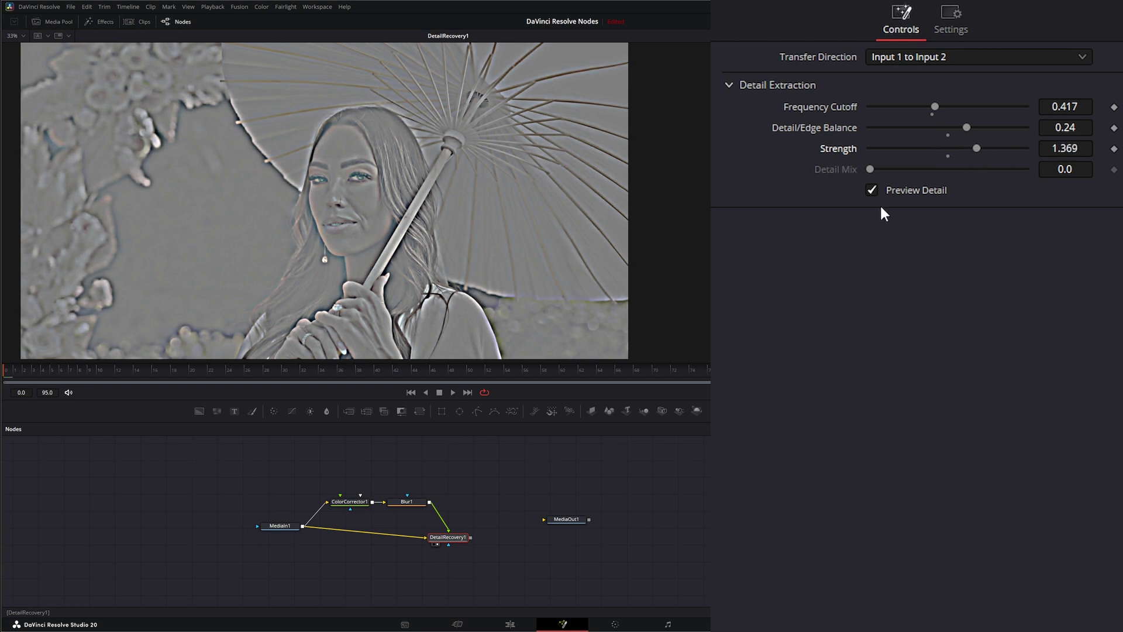
# - Turn off Preview Detail, set Frequency Cutoff 0.481, Strength 1.626, Balance 0.17, and play the clip
pyautogui.click(871, 189)
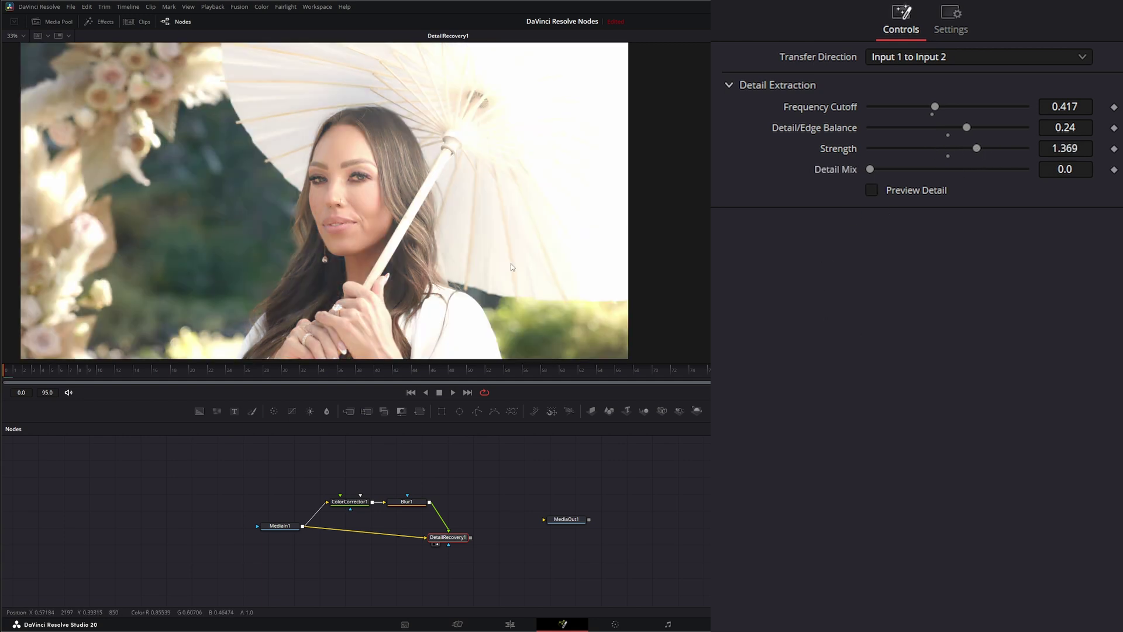
pyautogui.moveTo(935, 107); pyautogui.dragTo(945, 106)
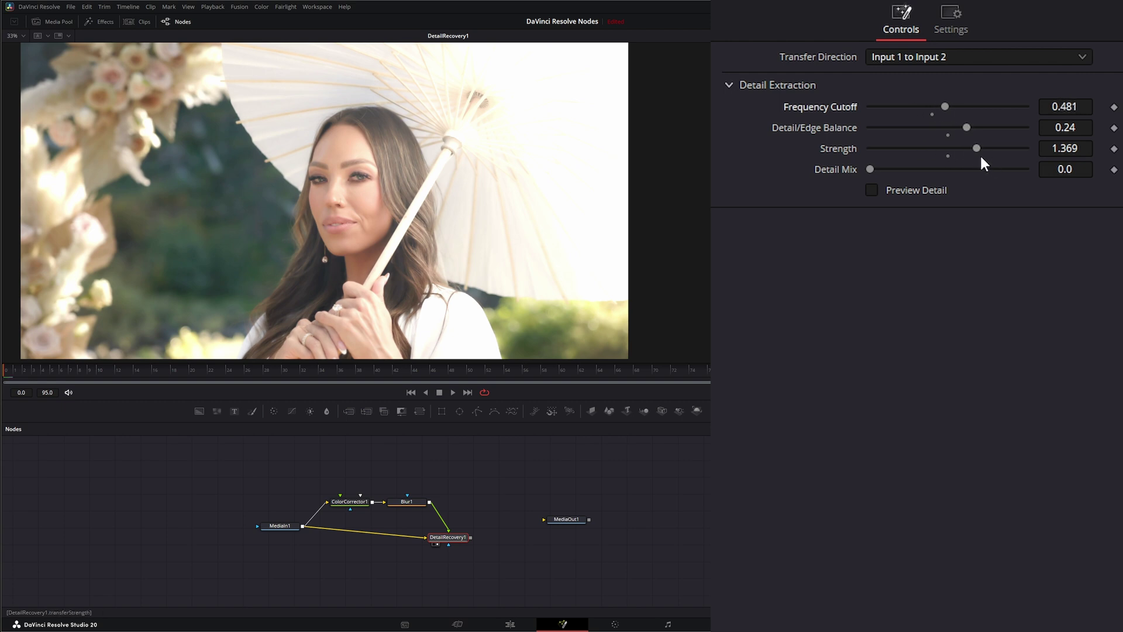
pyautogui.moveTo(977, 147)
pyautogui.mouseDown()
pyautogui.moveTo(999, 147)
pyautogui.moveTo(950, 126)
pyautogui.moveTo(962, 130)
pyautogui.mouseUp()
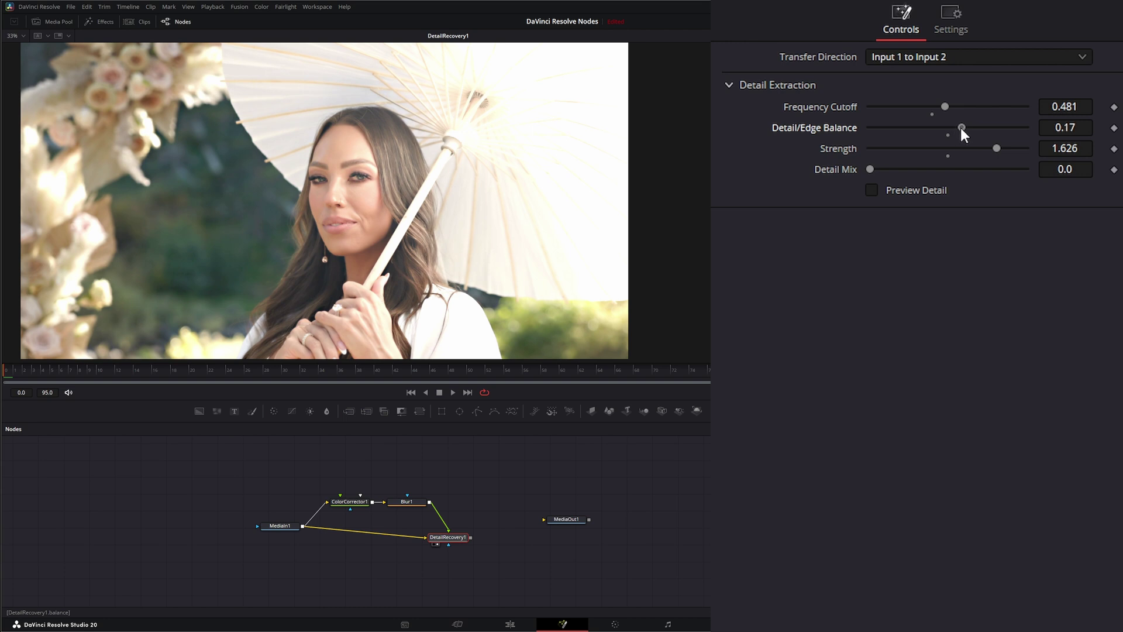
pyautogui.click(454, 393)
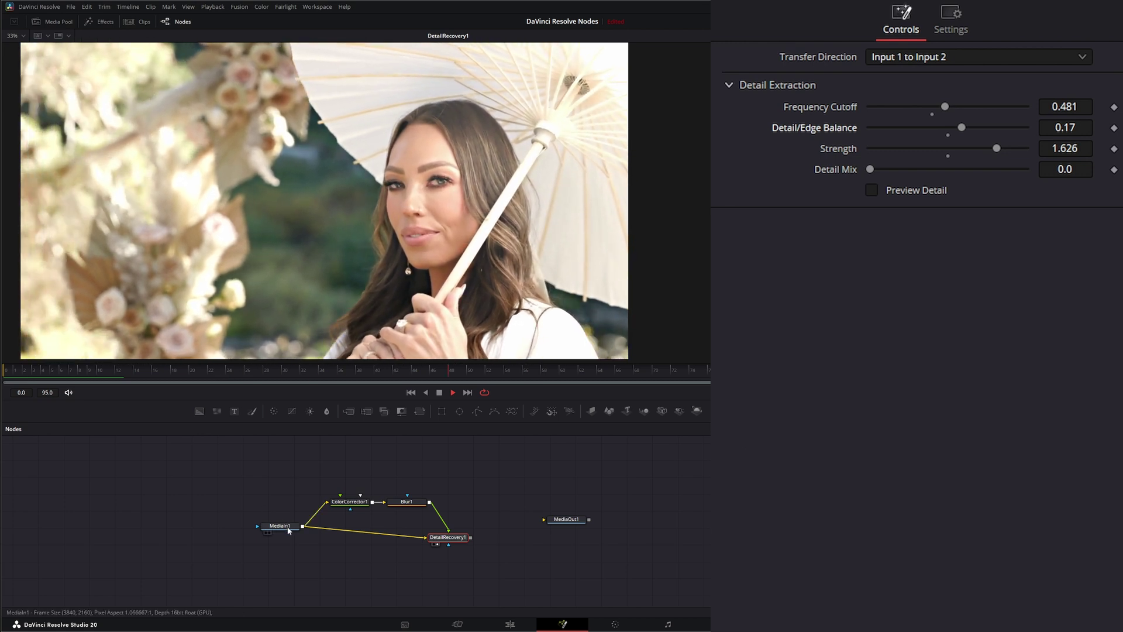
pyautogui.press('1')
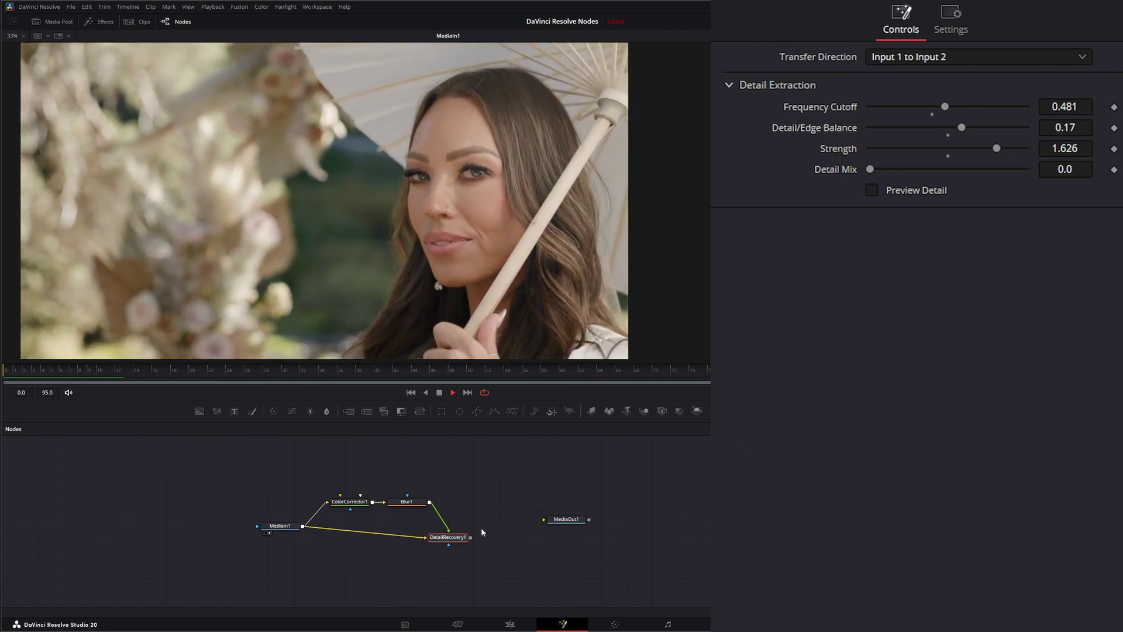
pyautogui.press('1')
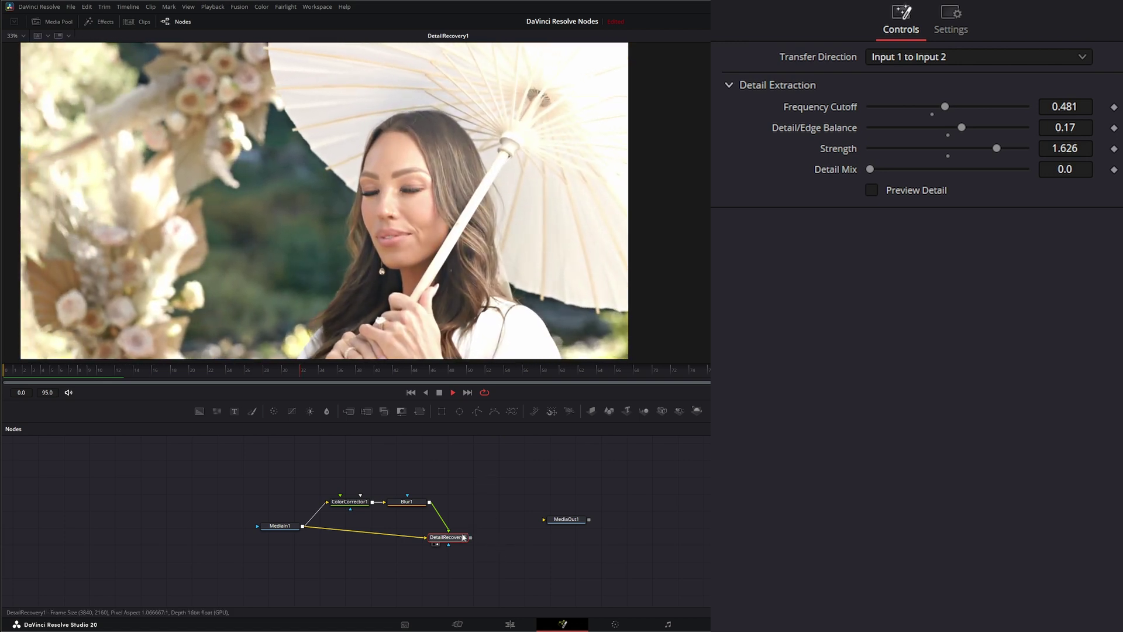
pyautogui.moveTo(464, 536); pyautogui.dragTo(457, 533)
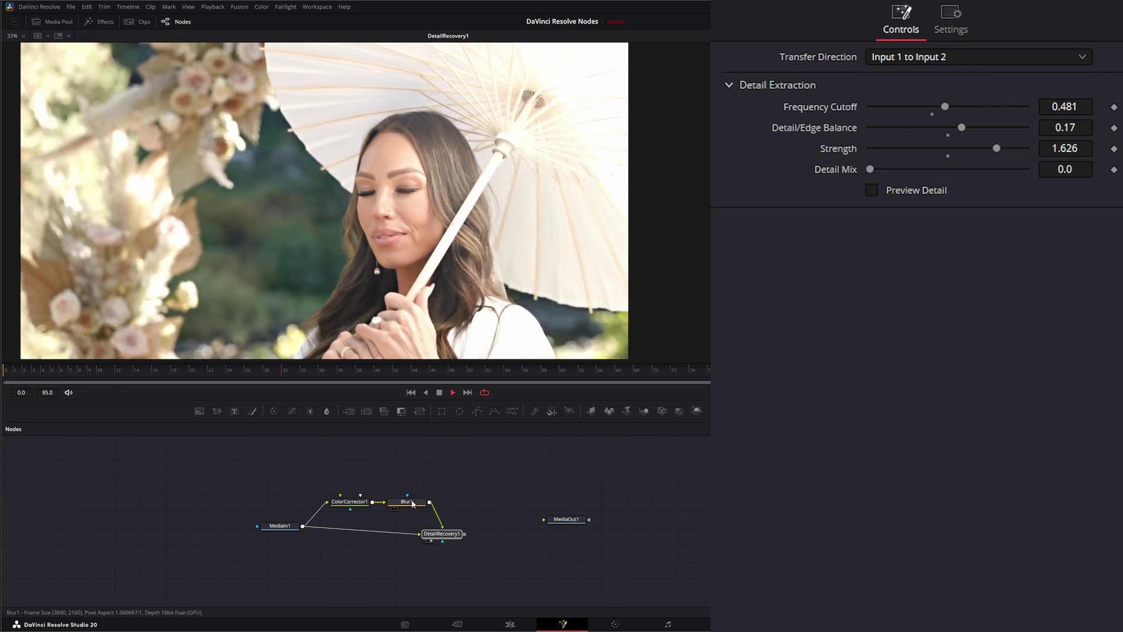
pyautogui.moveTo(413, 504); pyautogui.dragTo(419, 280)
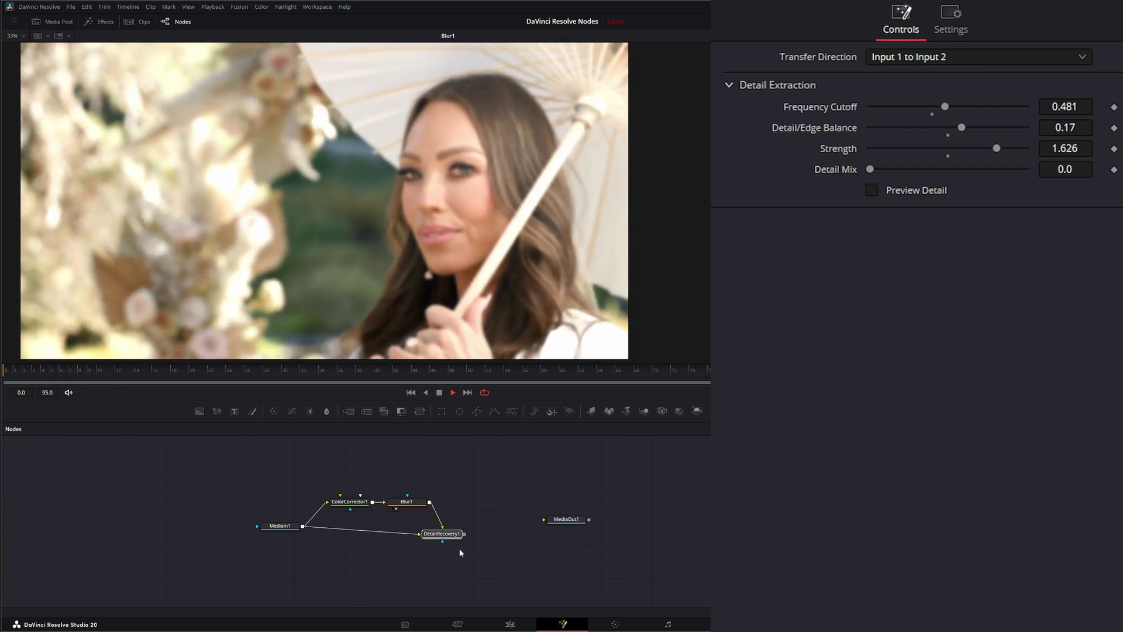
pyautogui.moveTo(442, 534); pyautogui.dragTo(433, 234)
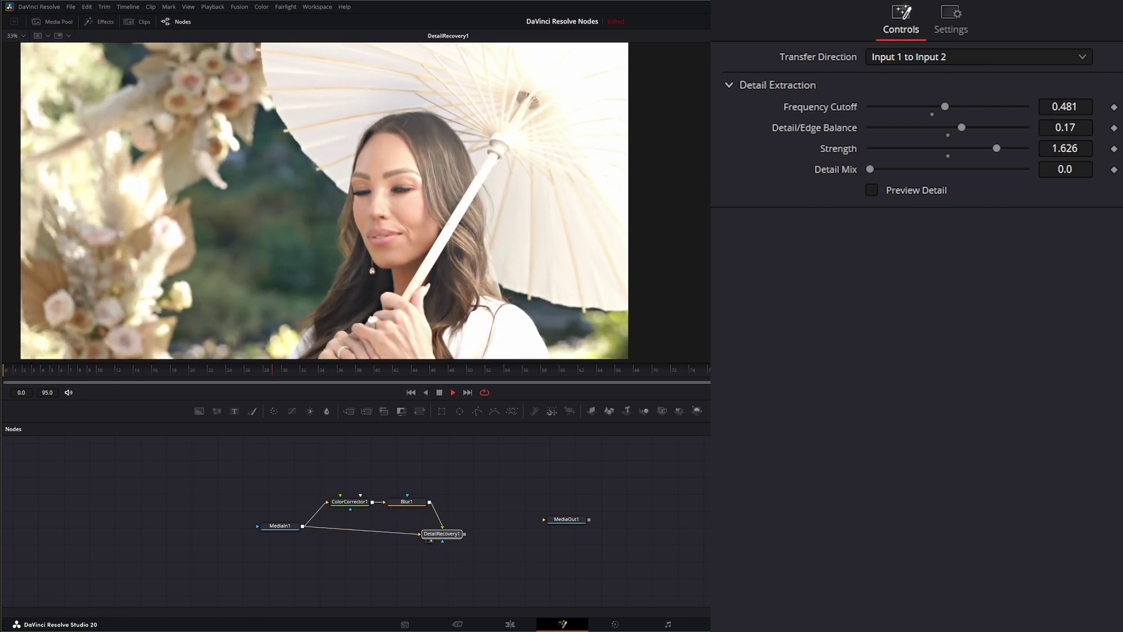